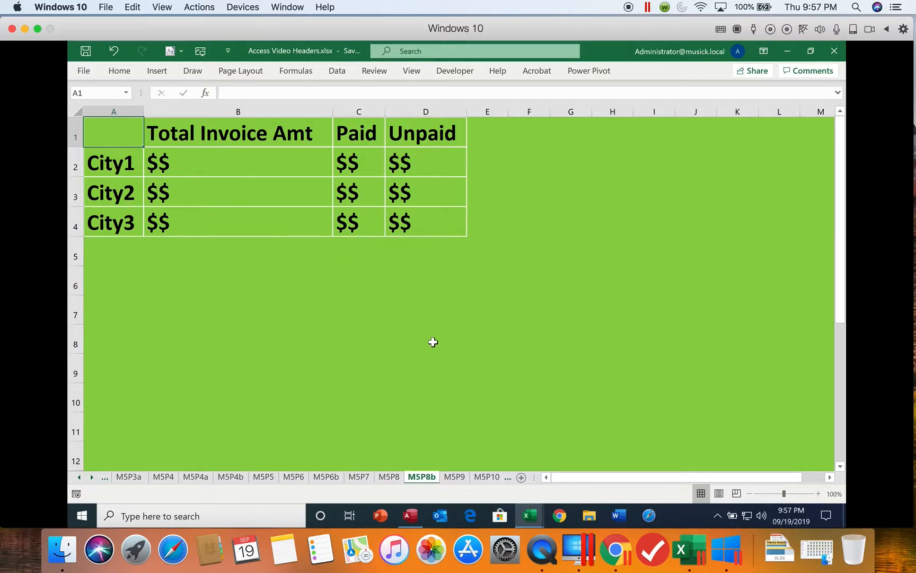
- Switch to the Clinic database in Access and start a new query with the Crosstab Query Wizard
left_click(412, 520)
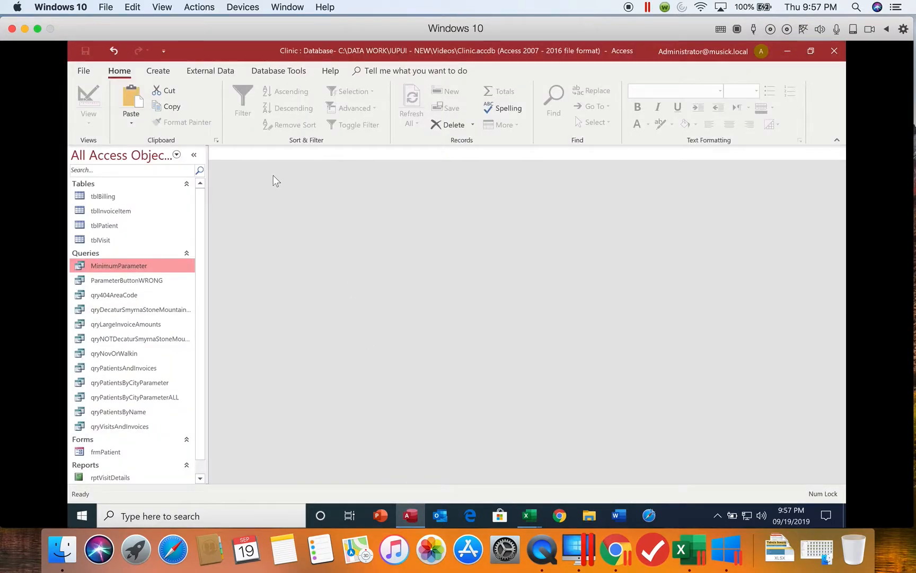
left_click(161, 73)
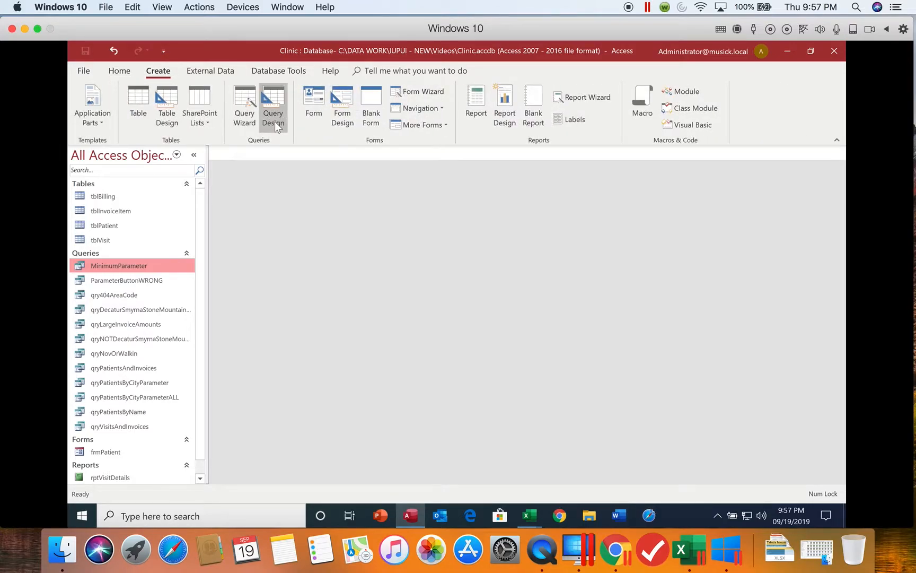
left_click(244, 118)
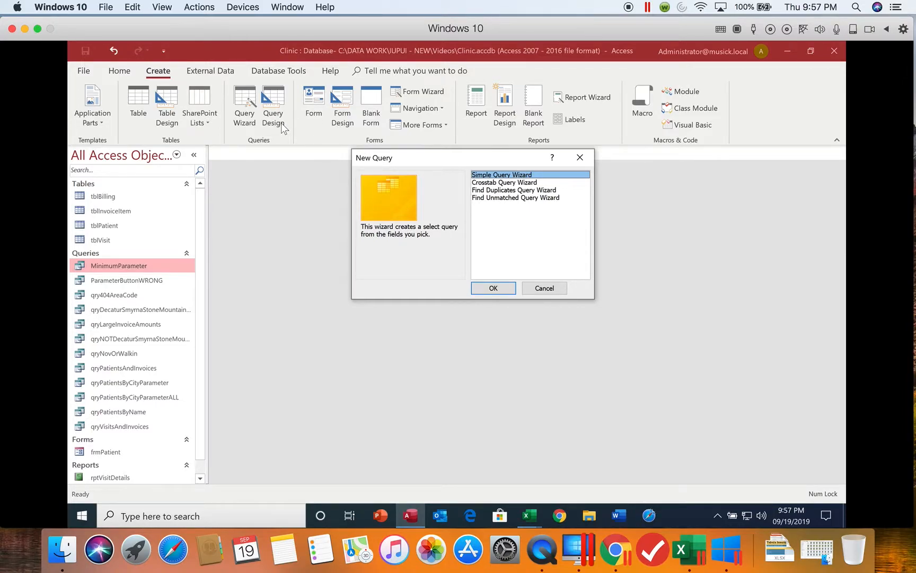
left_click(486, 183)
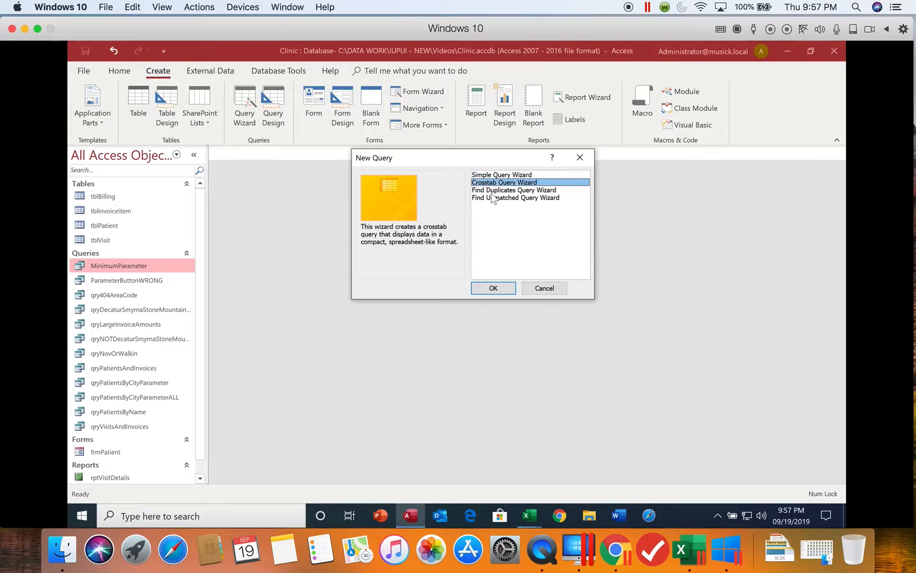
left_click(492, 288)
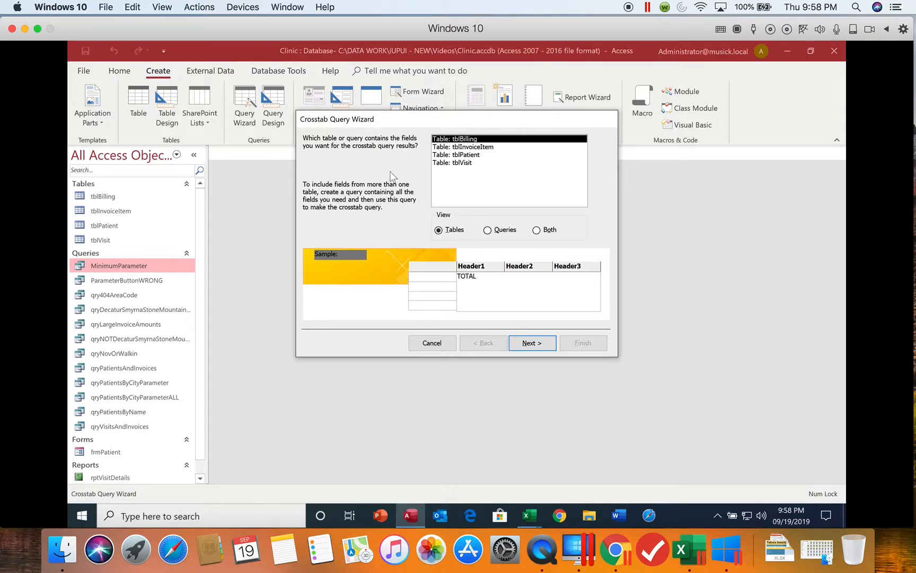
- Base the crosstab on the existing query qryPatientsAndInvoices
left_click(495, 231)
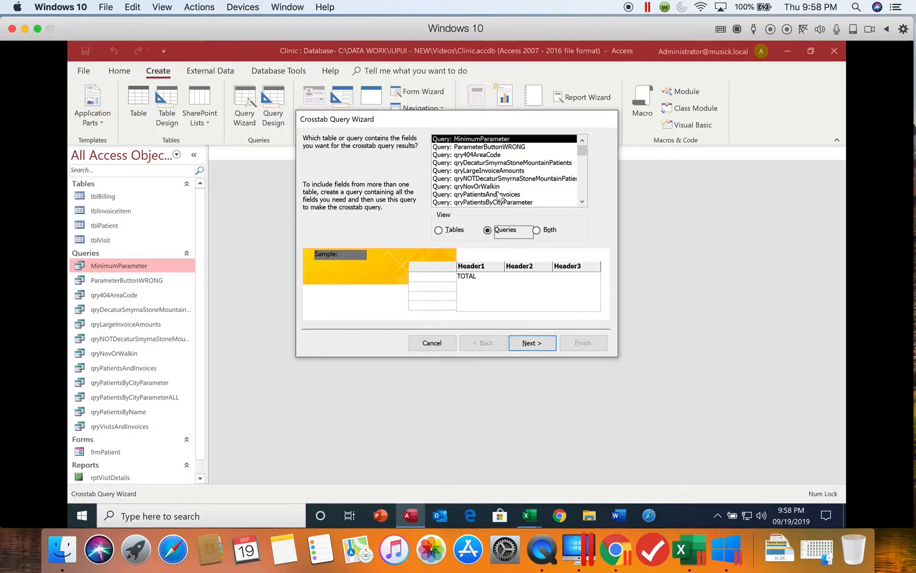
left_click(463, 194)
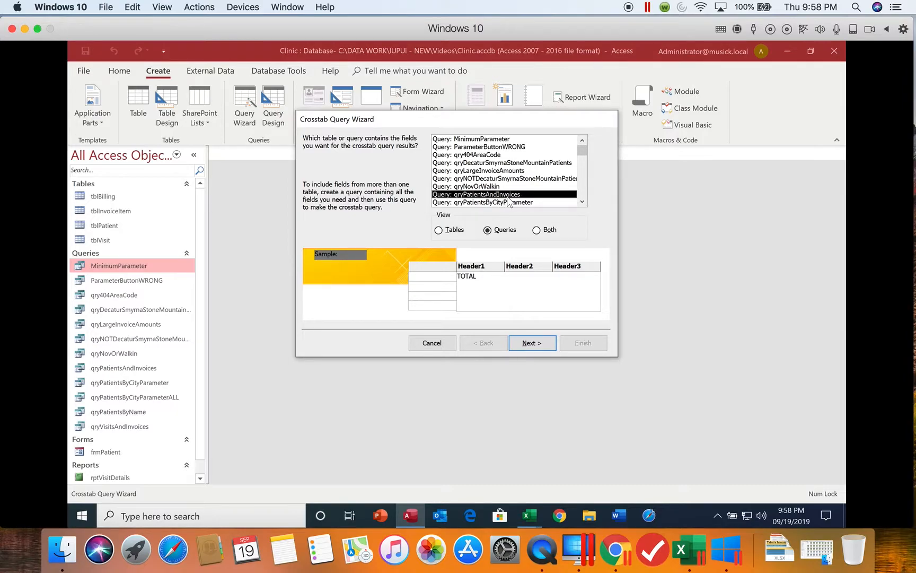
left_click(529, 343)
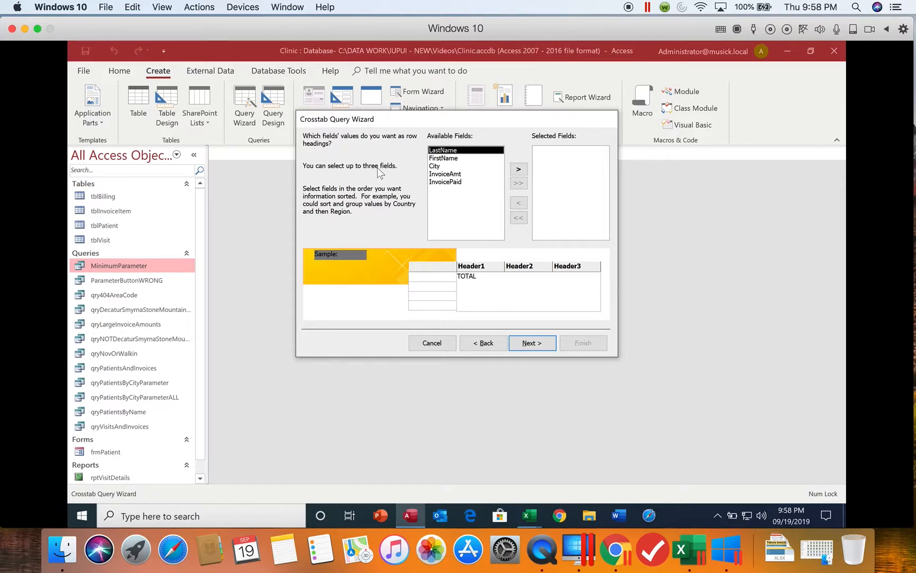
- Use City for the crosstab's row headings and InvoicePaid for its column headings
left_click(440, 168)
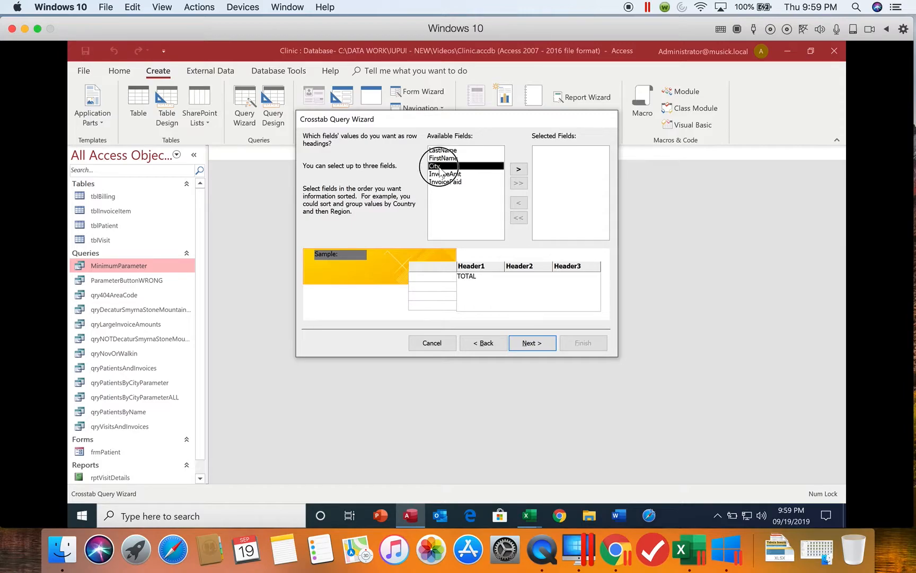
left_click(519, 169)
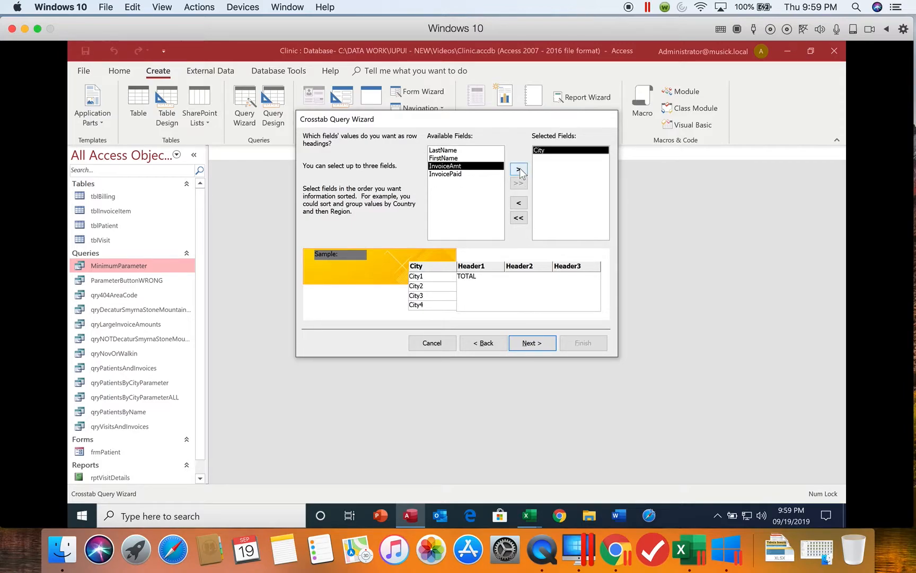
left_click(532, 343)
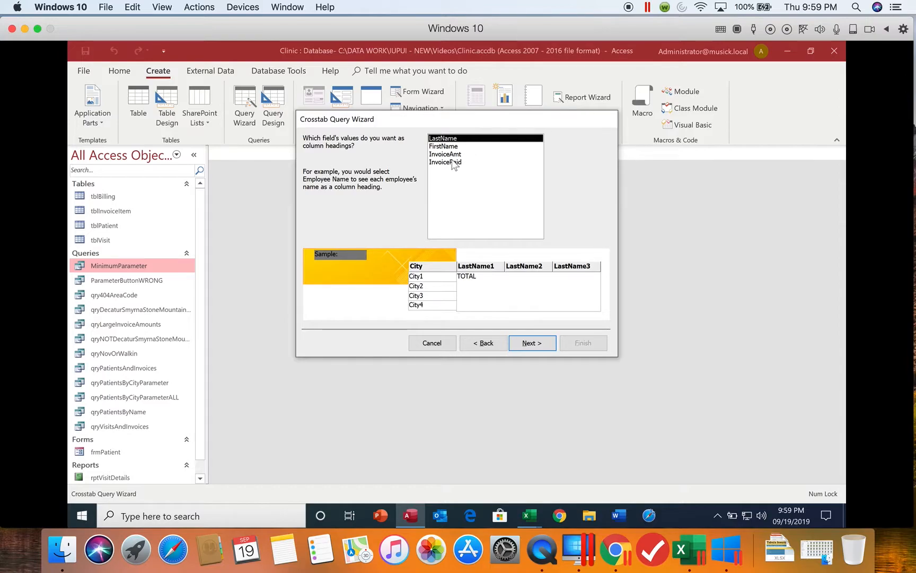
left_click(451, 161)
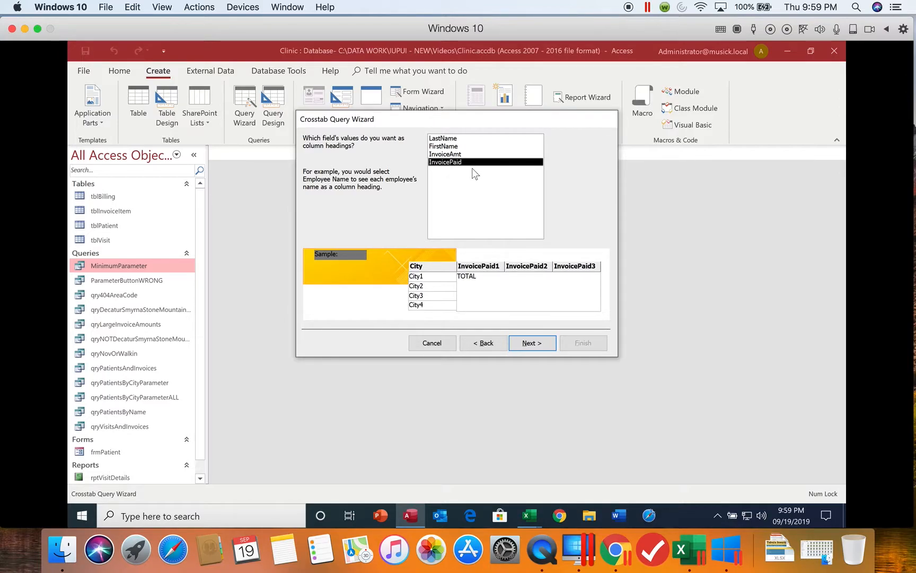
left_click(530, 344)
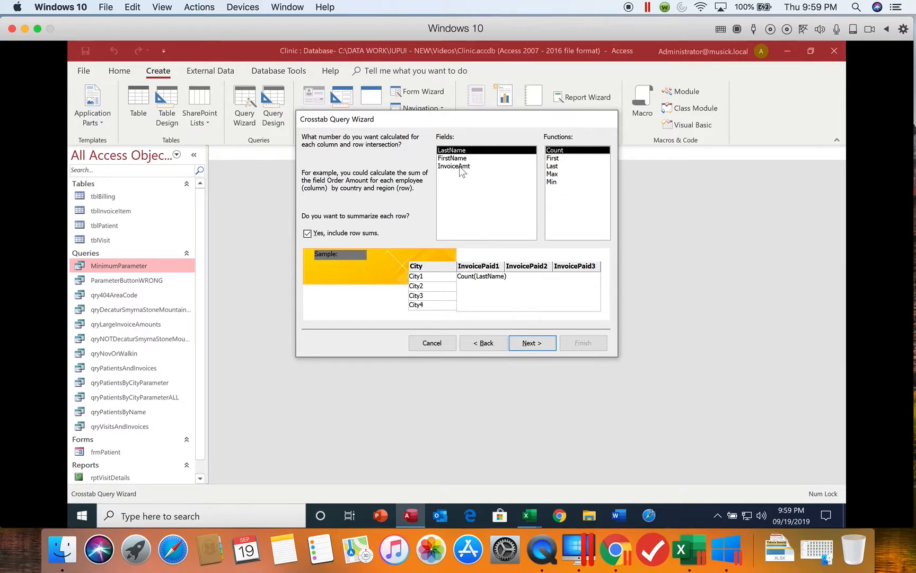
- Calculate the Sum of InvoiceAmt at each row and column intersection, with row sums included
left_click(463, 167)
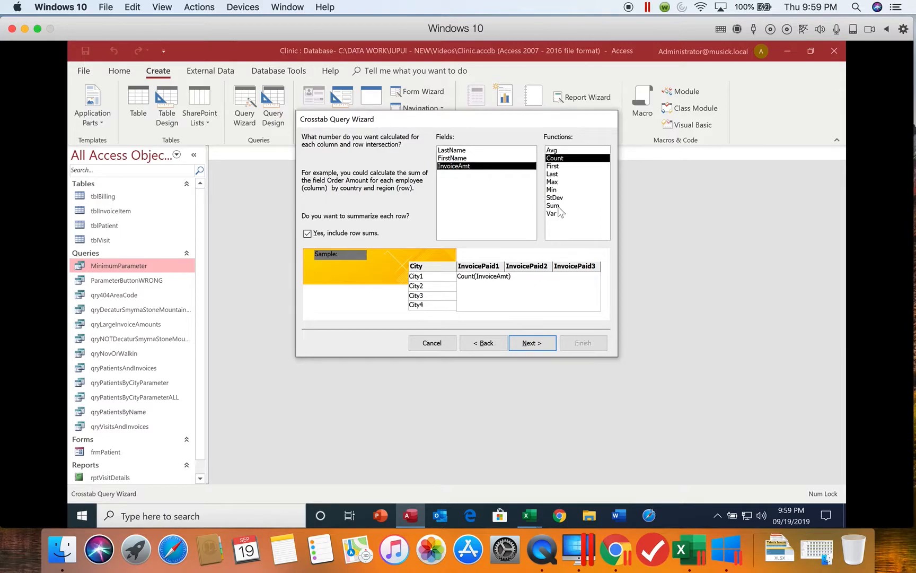
left_click(557, 208)
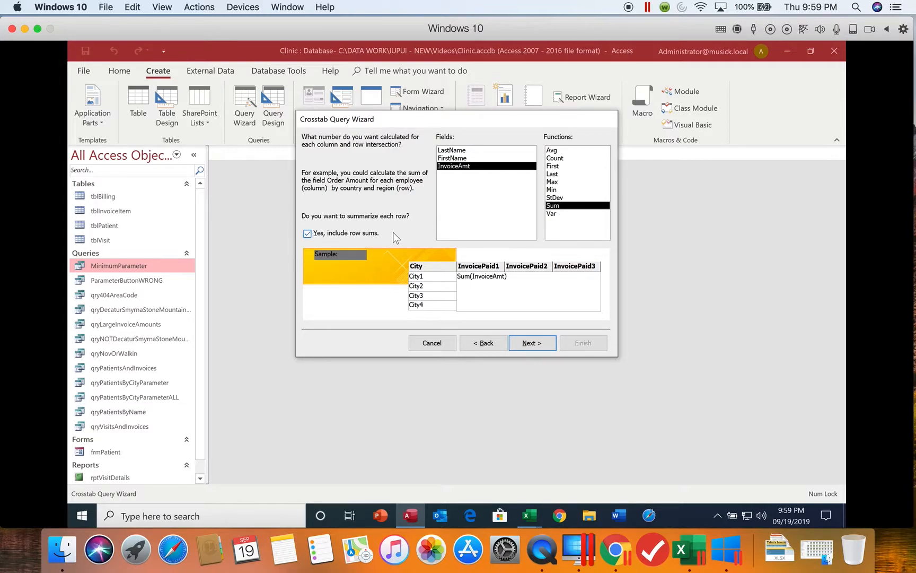
left_click(530, 344)
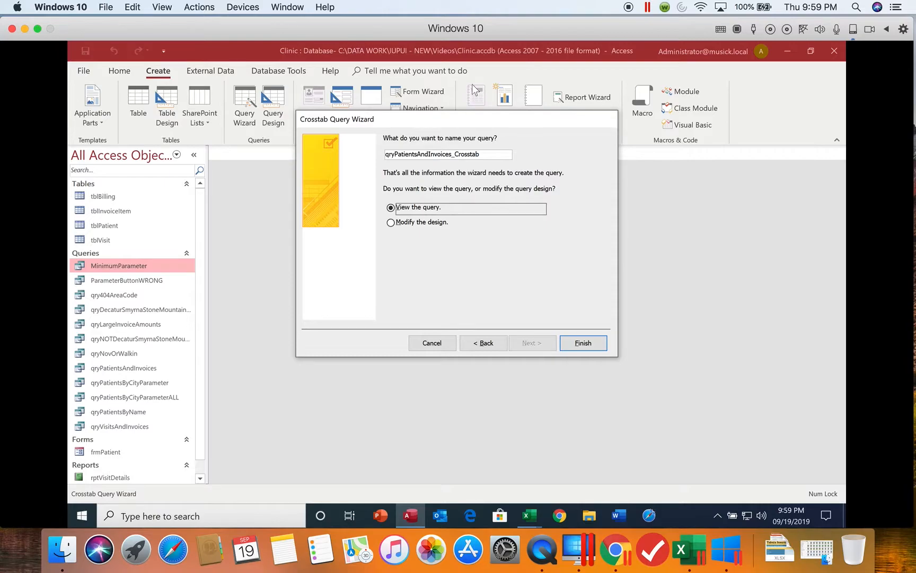
- Finish the wizard as qryPatientsAndInvoices_Crosstab to view the results, and fit the City and Total Of InvoiceAmt columns to their contents
left_click(589, 345)
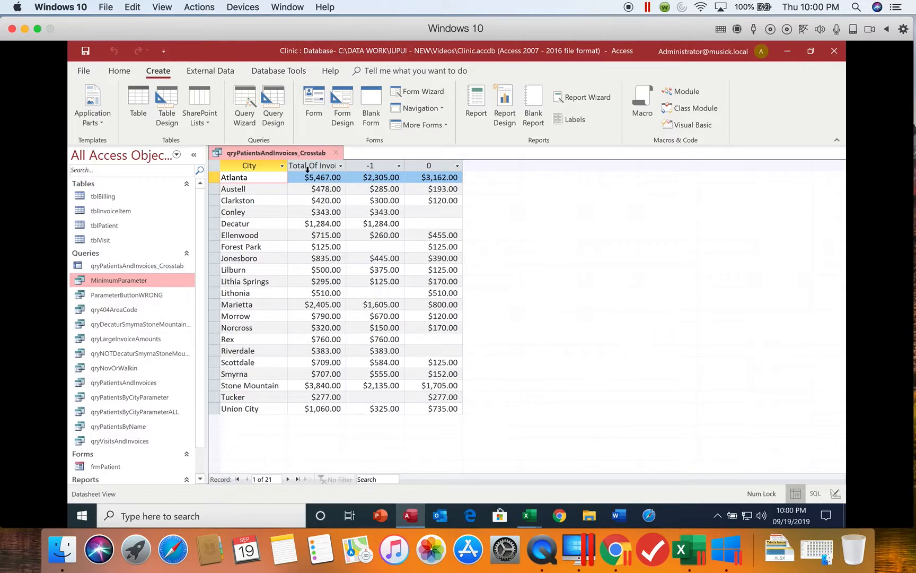
double_click(288, 164)
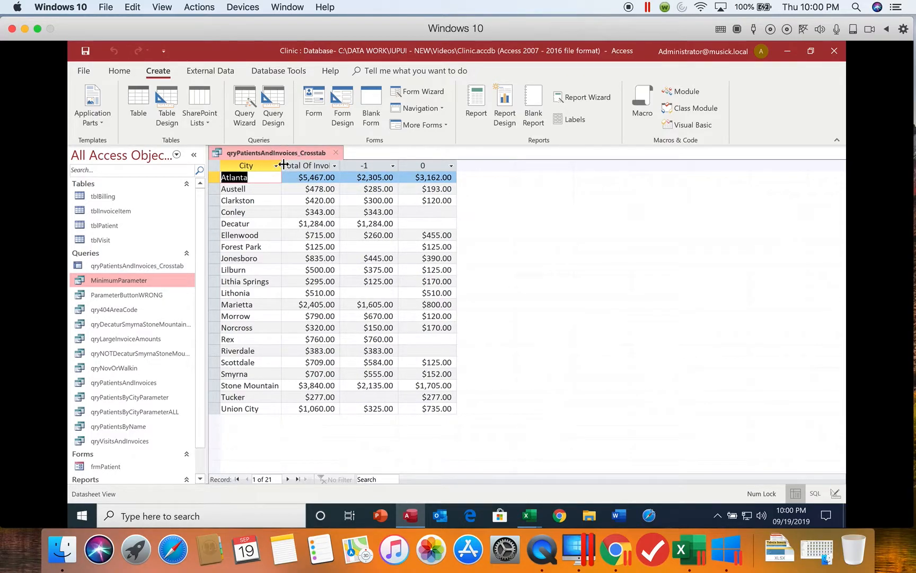
double_click(340, 165)
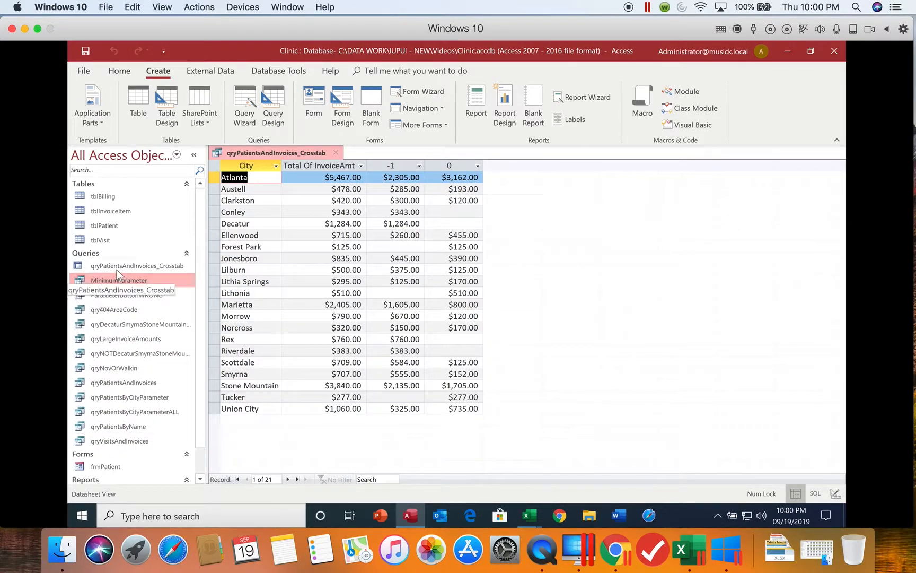
- In the query design, replace the InvoicePaid column heading field with IIf([InvoicePaid],"Paid","Unpaid") and run the query
left_click(119, 70)
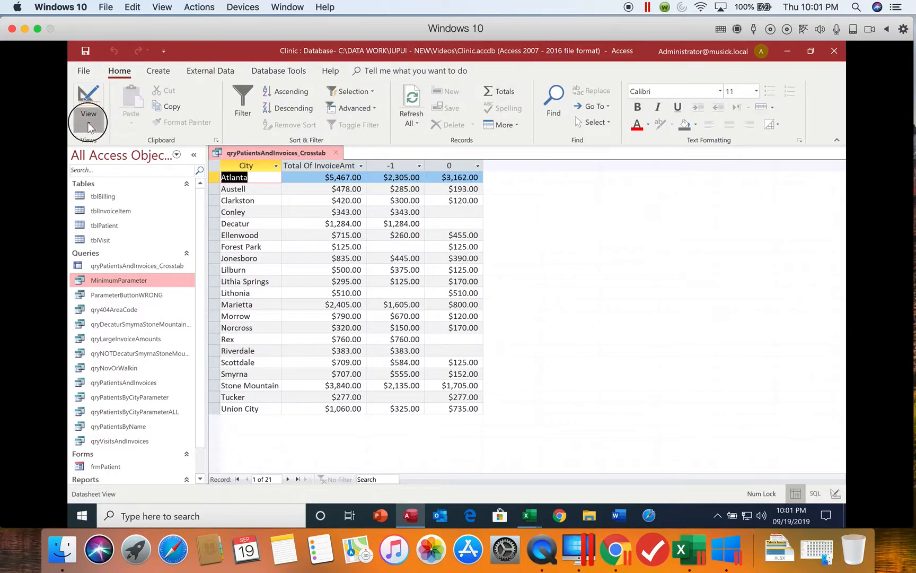
left_click(88, 123)
left_click(92, 198)
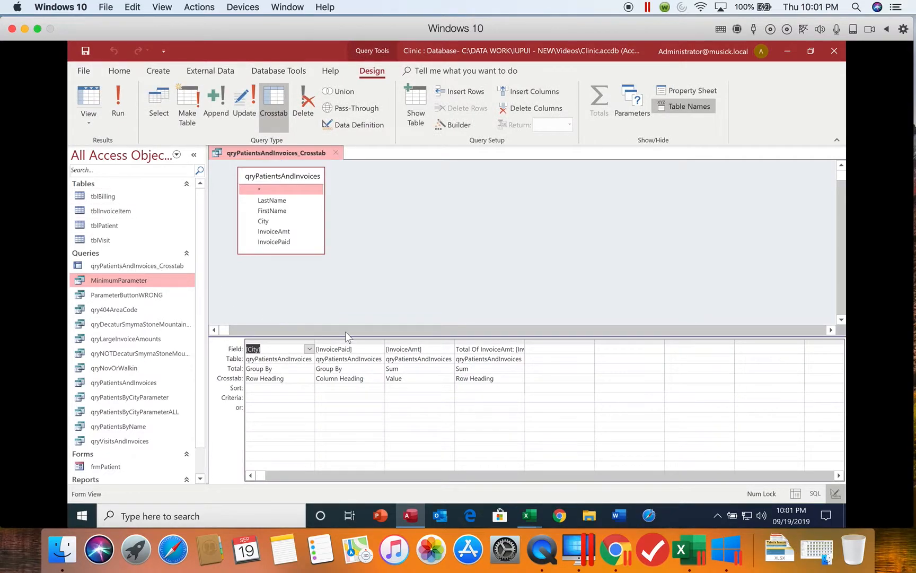
left_click_drag(384, 342, 463, 340)
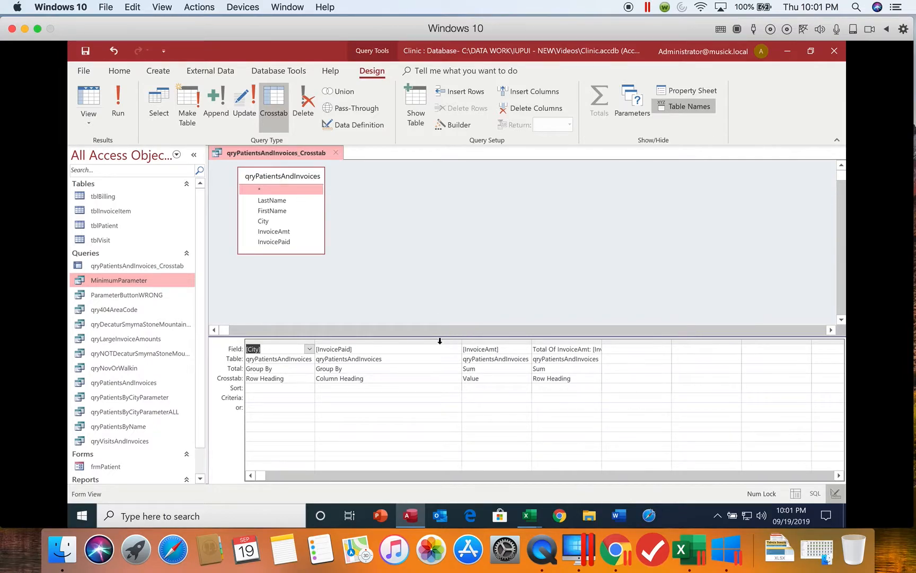
left_click(316, 349)
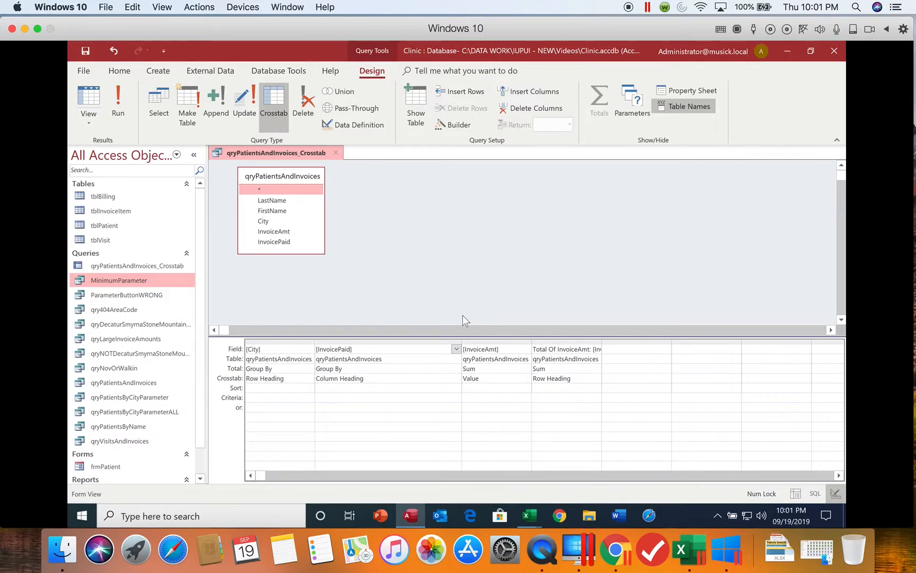
type("IIF(")
left_click(380, 348)
type(",")
type("npaid")
left_click(124, 107)
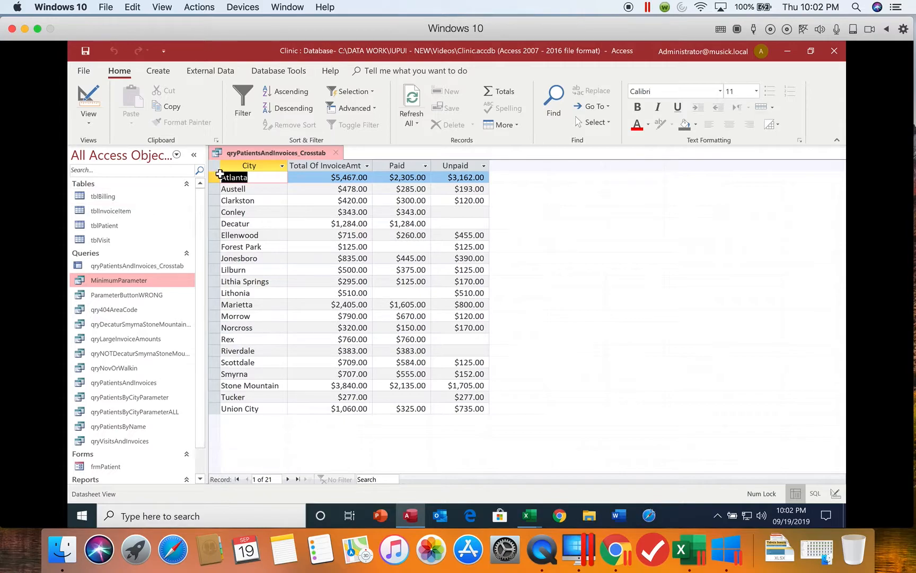
- Set the caption of the Total Of InvoiceAmt field to "Total Invoices" in the query design and rerun the query
left_click(96, 95)
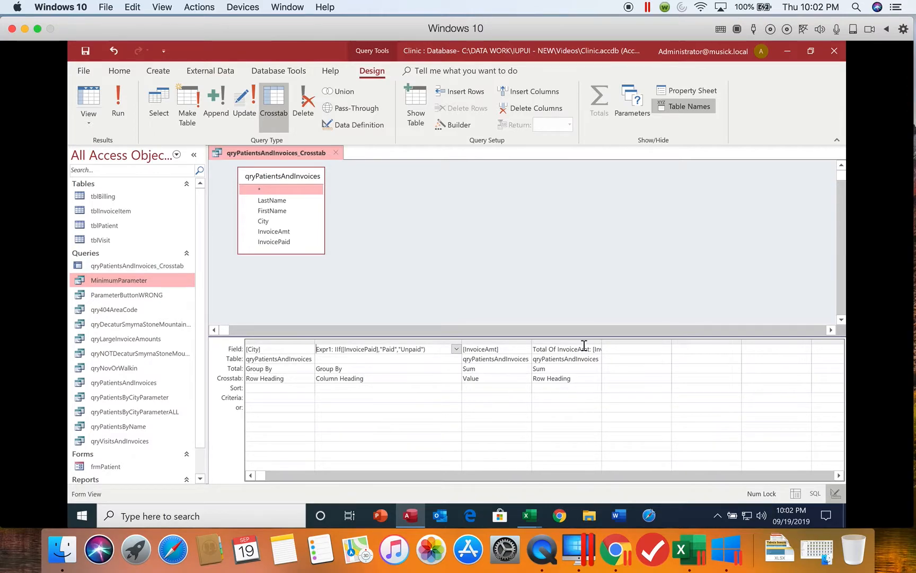
left_click_drag(602, 341, 675, 344)
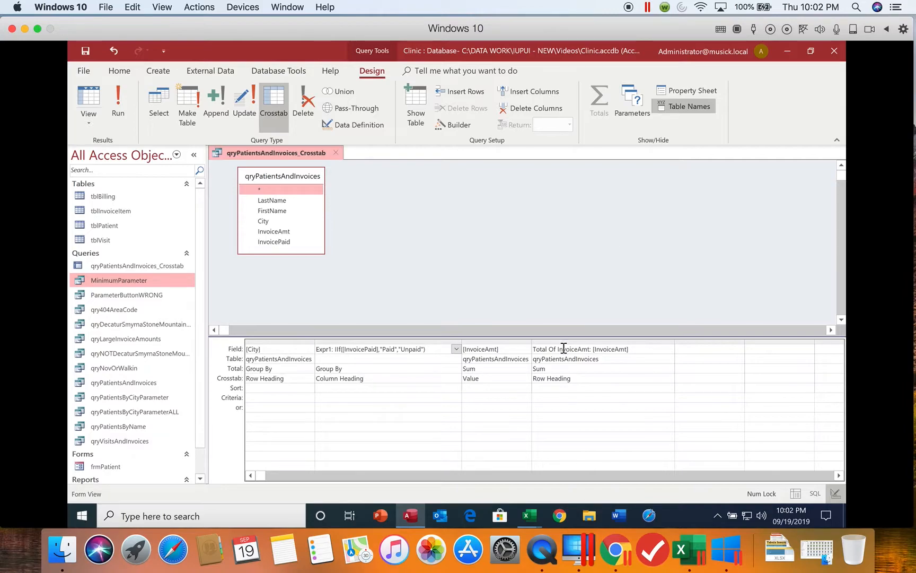
left_click(553, 349)
left_click(704, 90)
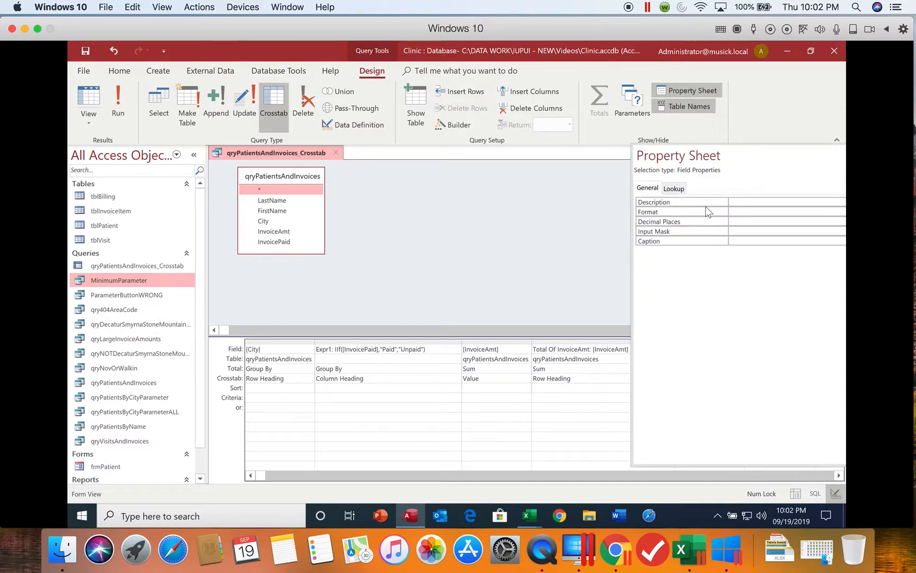
left_click(736, 241)
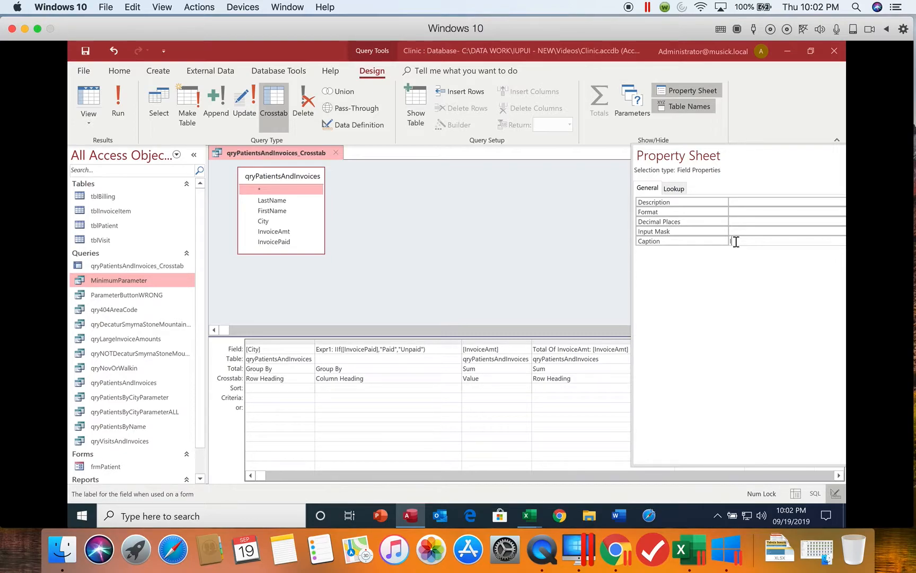
type("Invoices")
left_click_drag(800, 149, 661, 163)
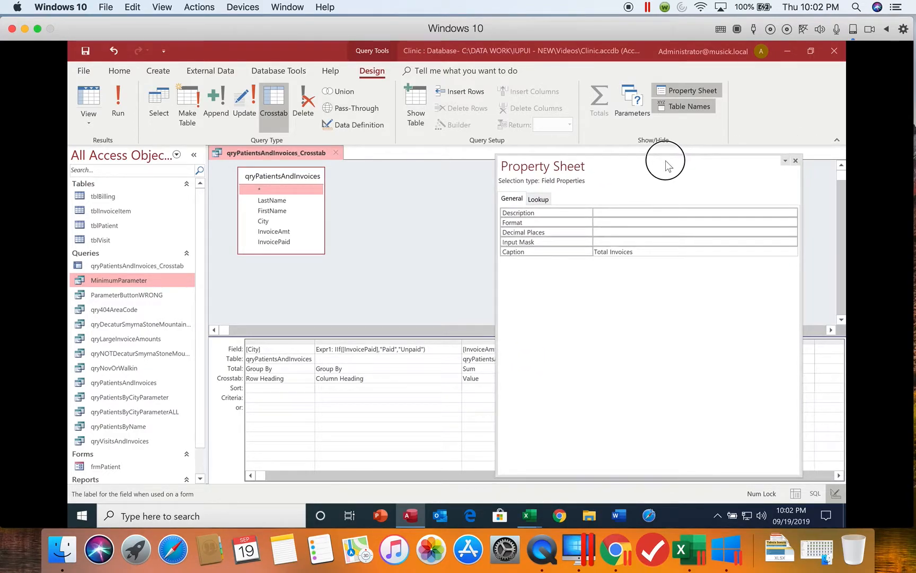
left_click(797, 160)
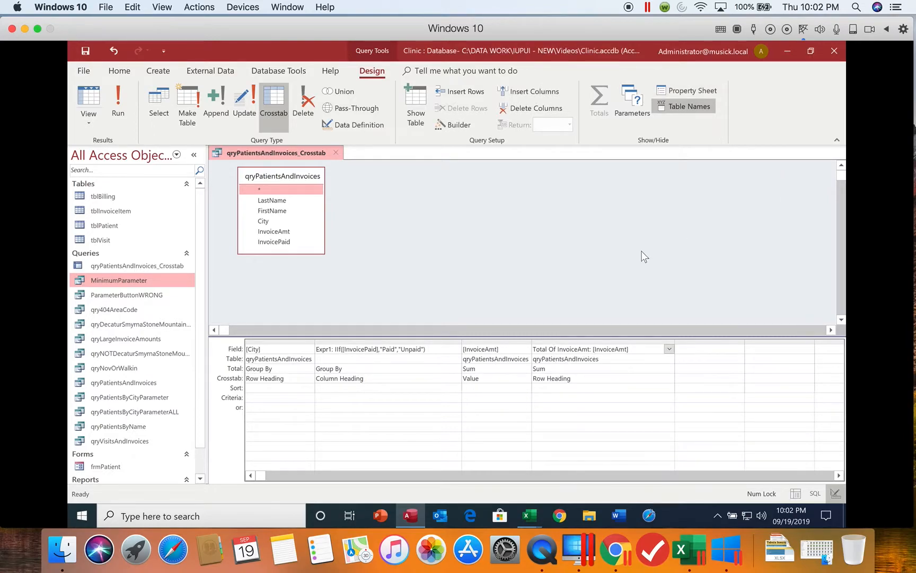
left_click(114, 102)
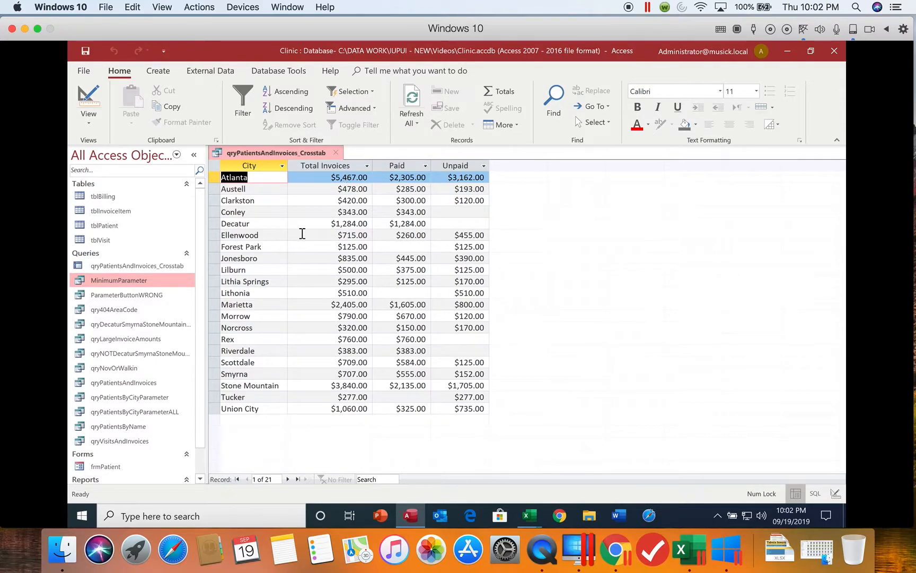
- Highlight the Total Of InvoiceAmt name before the colon in the query design, and return to the query results
left_click(85, 95)
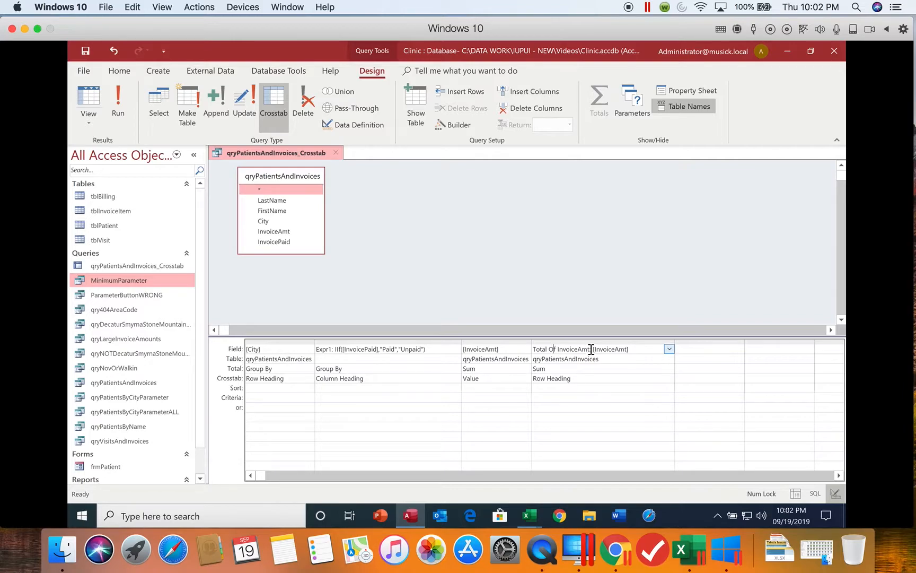
left_click_drag(591, 350, 529, 350)
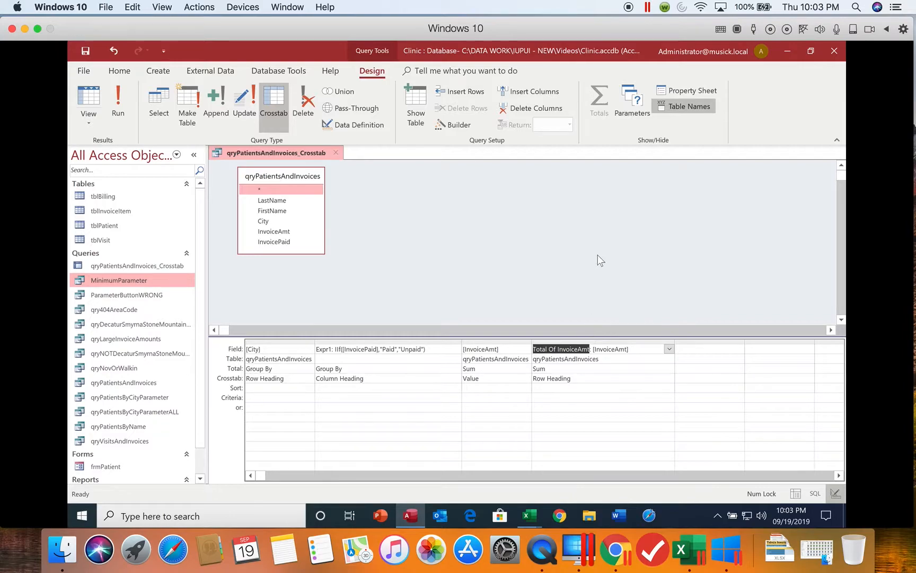
left_click(112, 107)
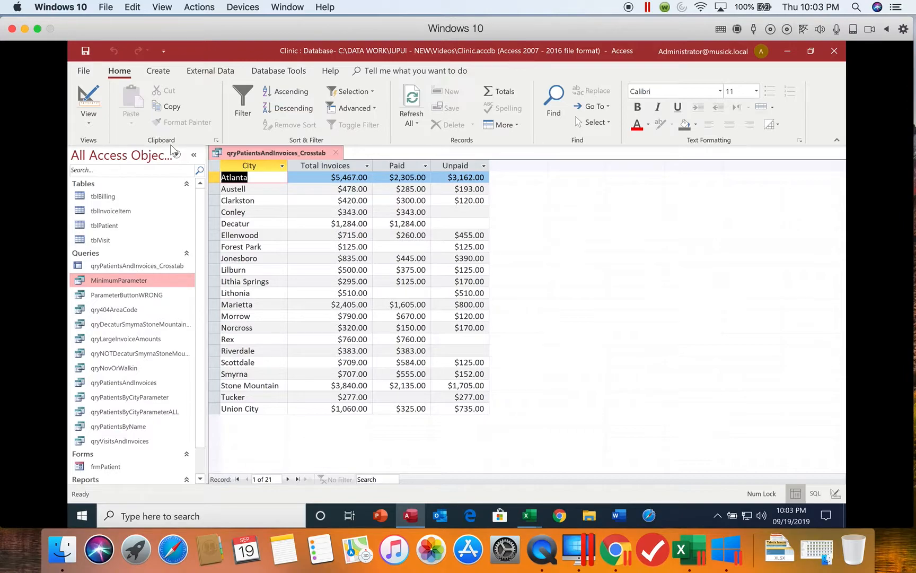
- Save the crosstab query and close it
left_click(85, 51)
left_click(336, 152)
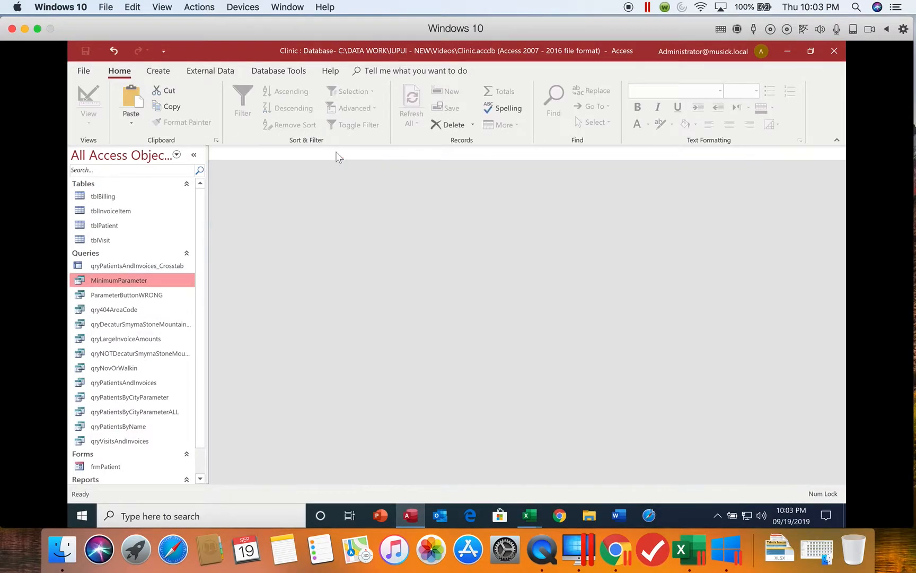